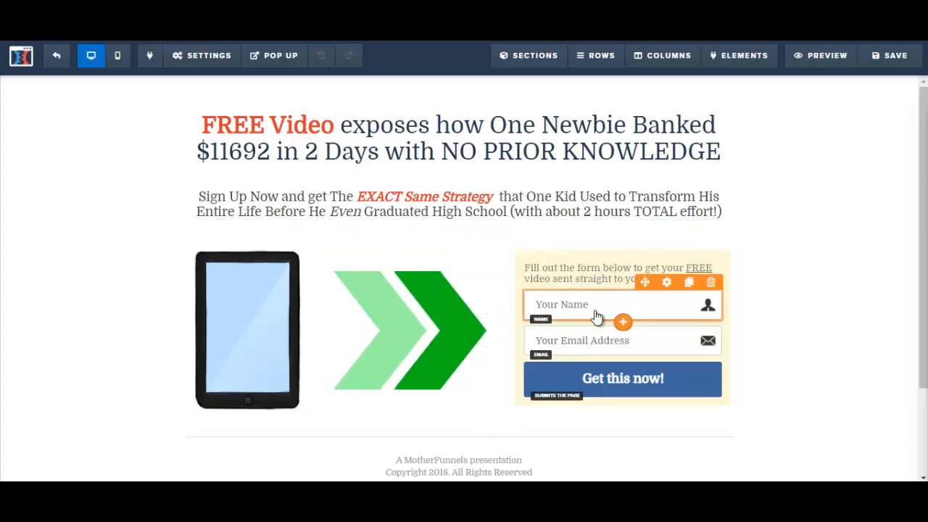
{"action": "scroll", "coordinate": [925, 353], "scroll_direction": "down", "scroll_amount": 1}
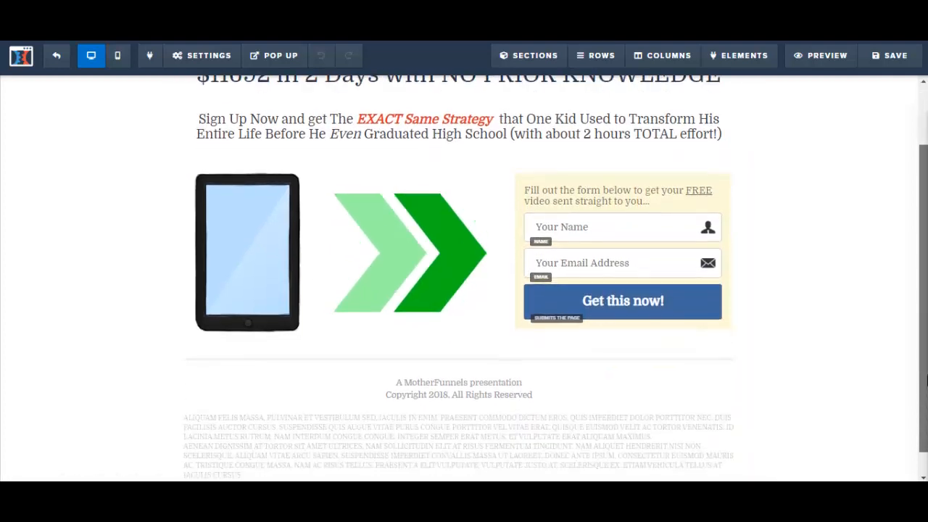
{"action": "left_click", "coordinate": [407, 392]}
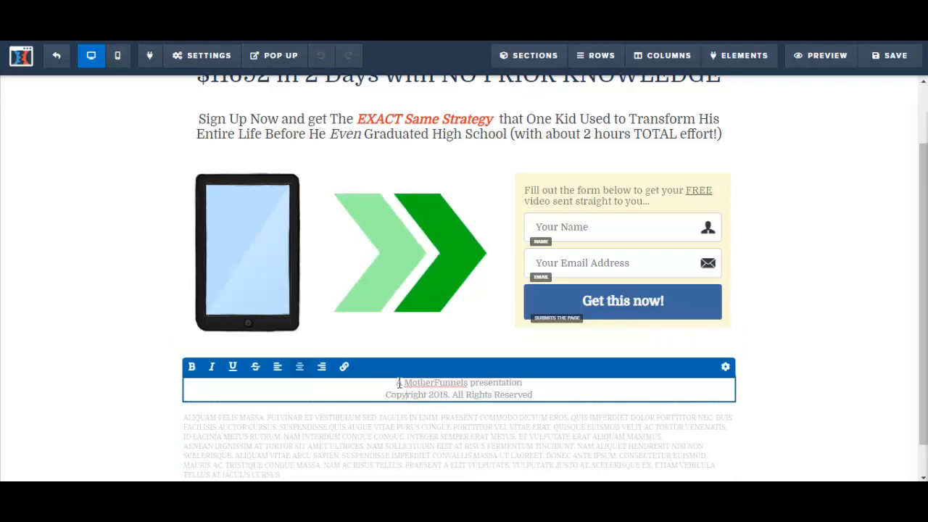
{"action": "scroll", "coordinate": [451, 388], "scroll_direction": "down", "scroll_amount": 1}
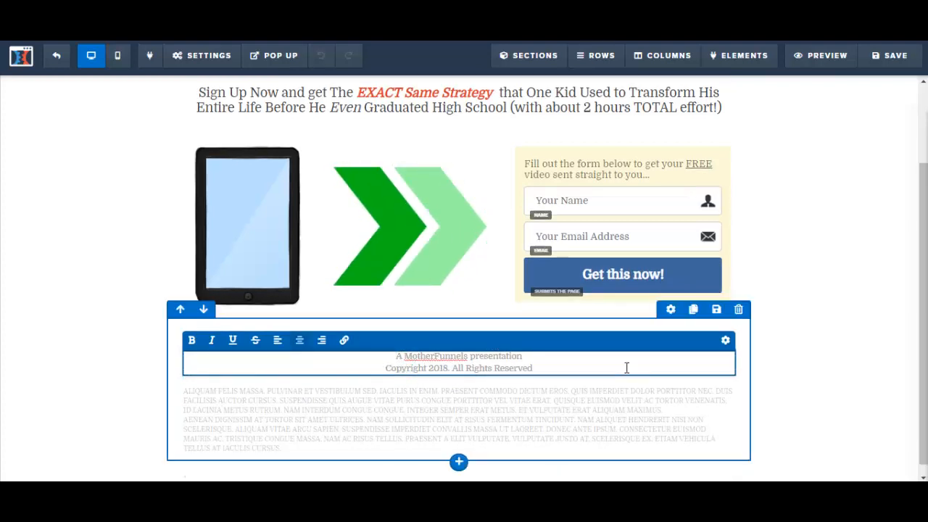
{"action": "scroll", "coordinate": [275, 140], "scroll_direction": "up", "scroll_amount": 2}
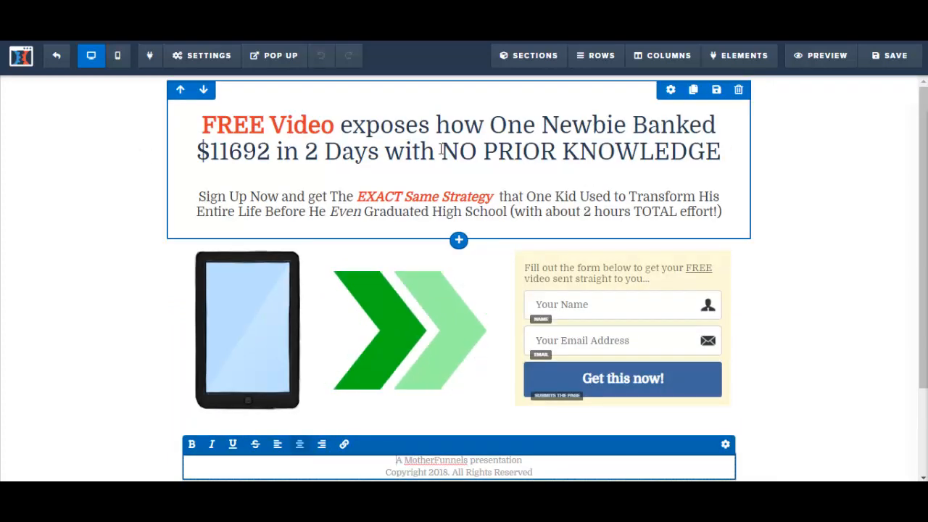
Copy the two-line headline starting "The Ultimate Checklist" from the untitled Notepad file and return to the ClickFunnels editor
{"action": "mouse_move", "coordinate": [334, 365]}
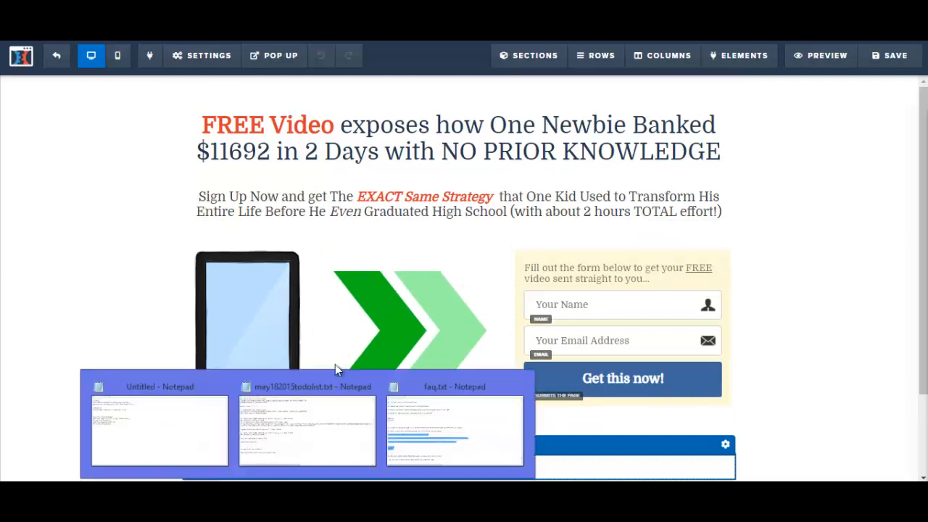
{"action": "left_click", "coordinate": [169, 430]}
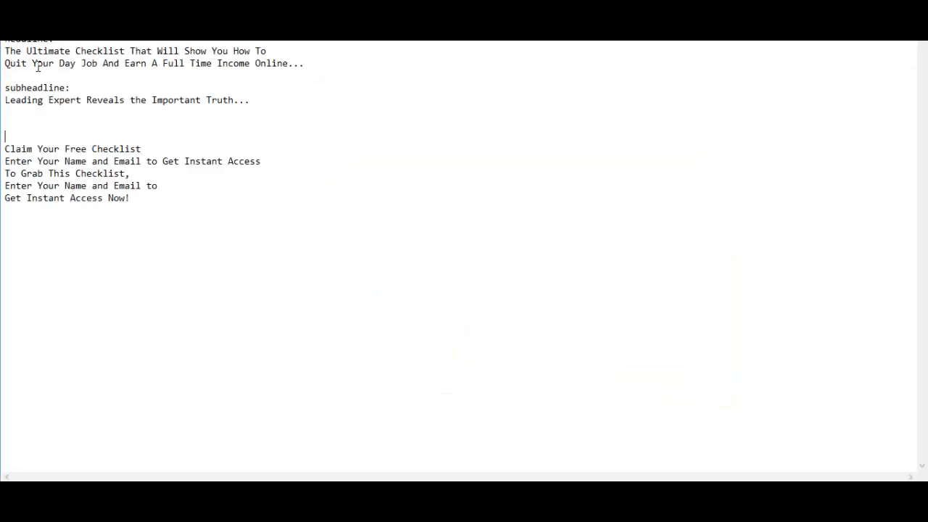
{"action": "left_click_drag", "start_coordinate": [5, 52], "coordinate": [334, 63]}
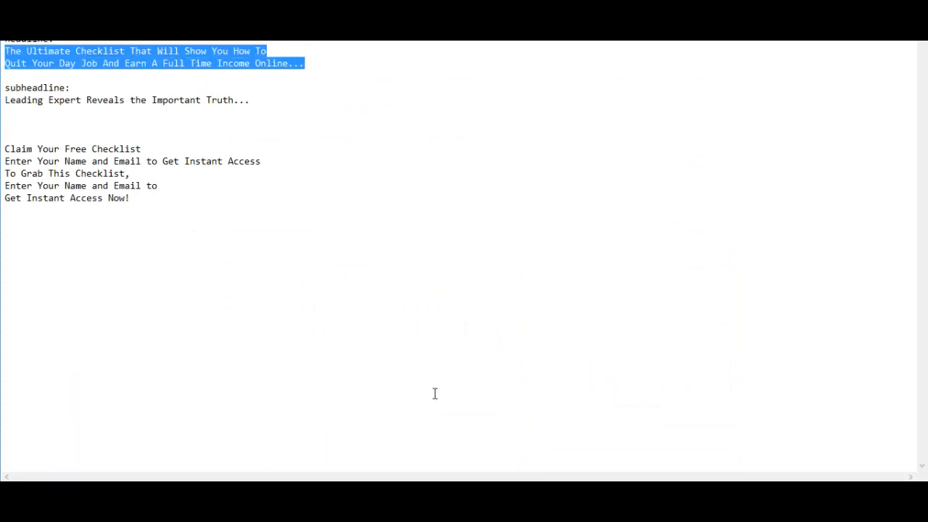
{"action": "key", "text": "alt+Tab"}
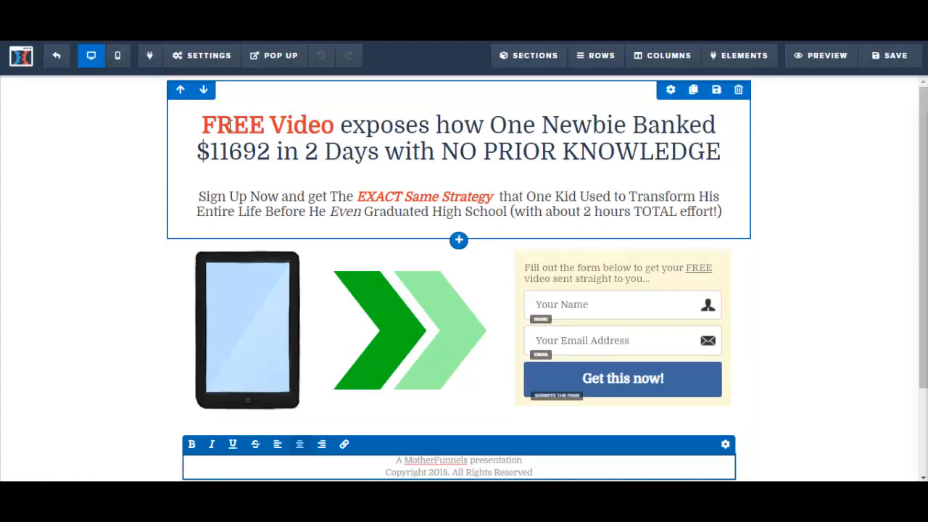
Replace the page headline with "The Ultimate Checklist That Will Show You How To Quit Your Day Job And Earn A Full Time Income Online..."
{"action": "left_click", "coordinate": [202, 127]}
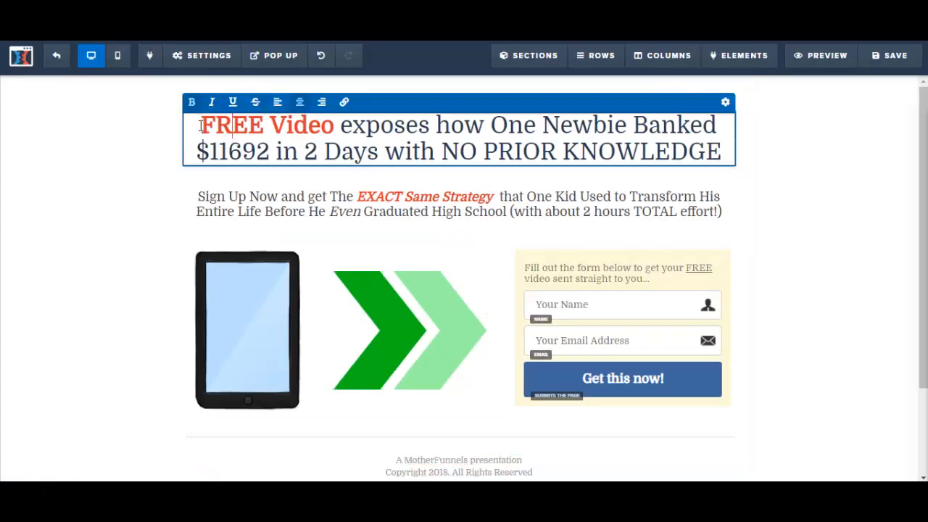
{"action": "left_click_drag", "start_coordinate": [201, 127], "coordinate": [738, 149]}
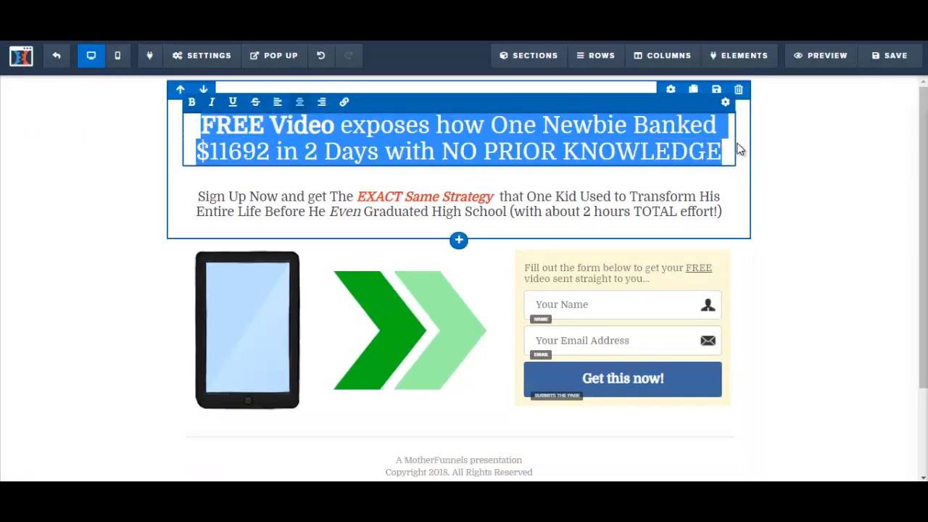
{"action": "left_click", "coordinate": [557, 122]}
{"action": "type", "text": "The Ultimate Checklist That Will Show You How To Quit Your Day Job And Earn A Full Time Income Online..."}
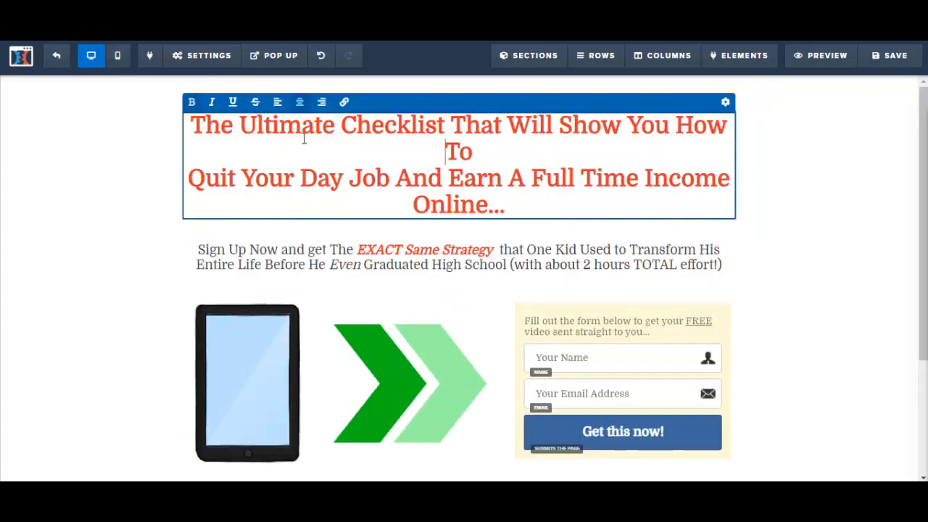
Reduce the headline's font size slightly so that "To" fits on the first line
{"action": "left_click", "coordinate": [195, 139]}
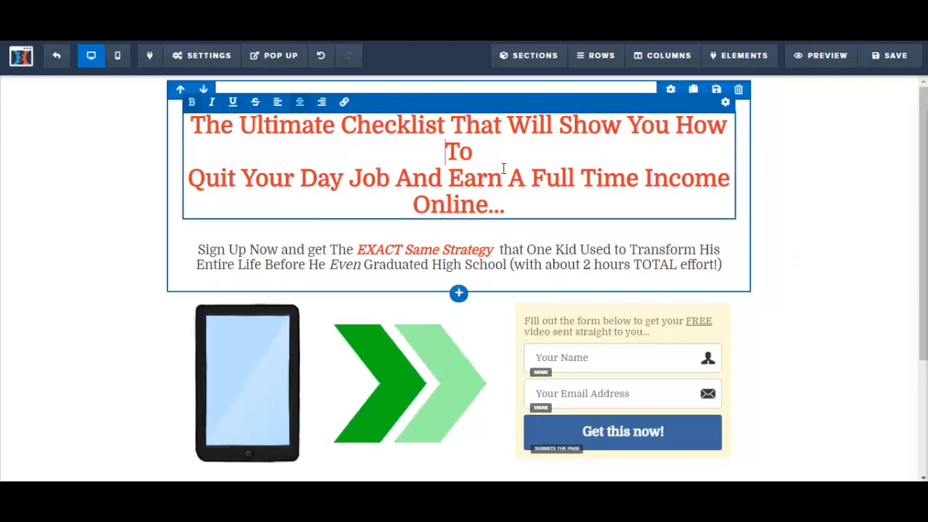
{"action": "key", "text": "BackSpace"}
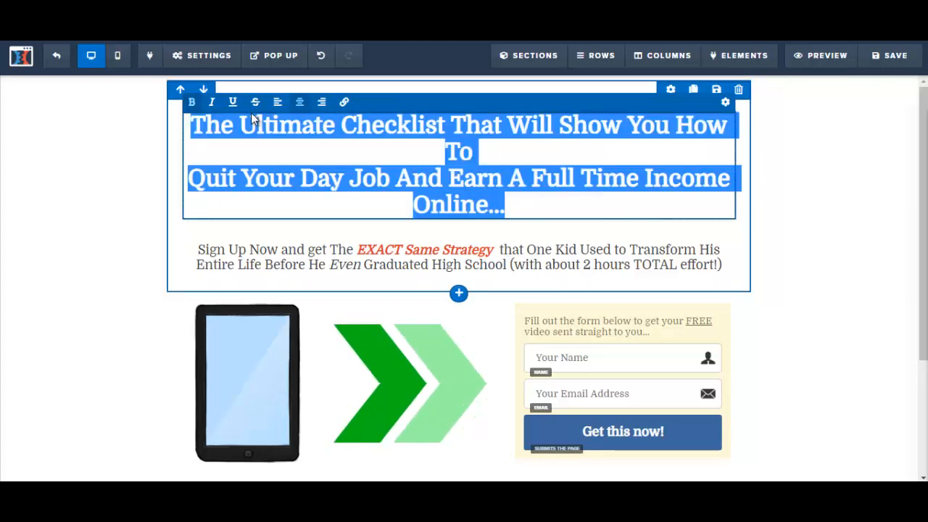
{"action": "left_click", "coordinate": [726, 104]}
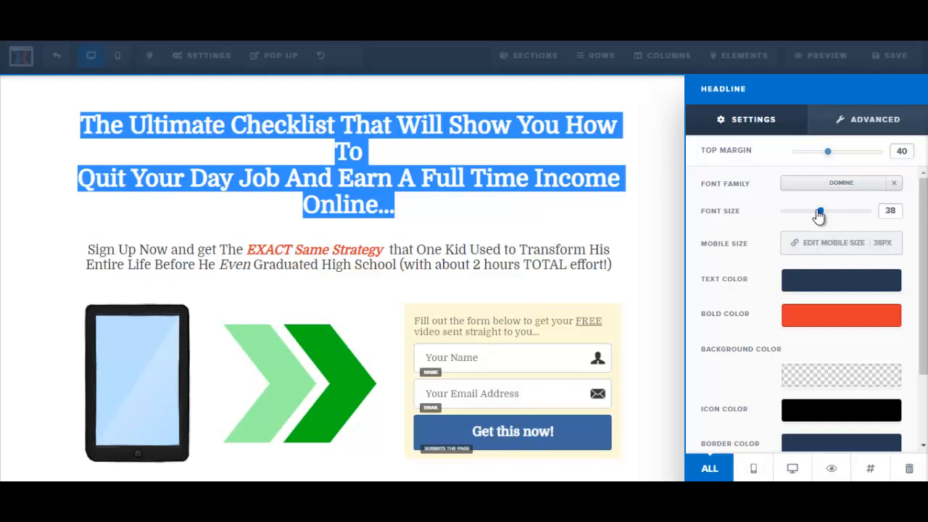
{"action": "left_click_drag", "start_coordinate": [820, 215], "coordinate": [816, 215]}
{"action": "left_click", "coordinate": [476, 159]}
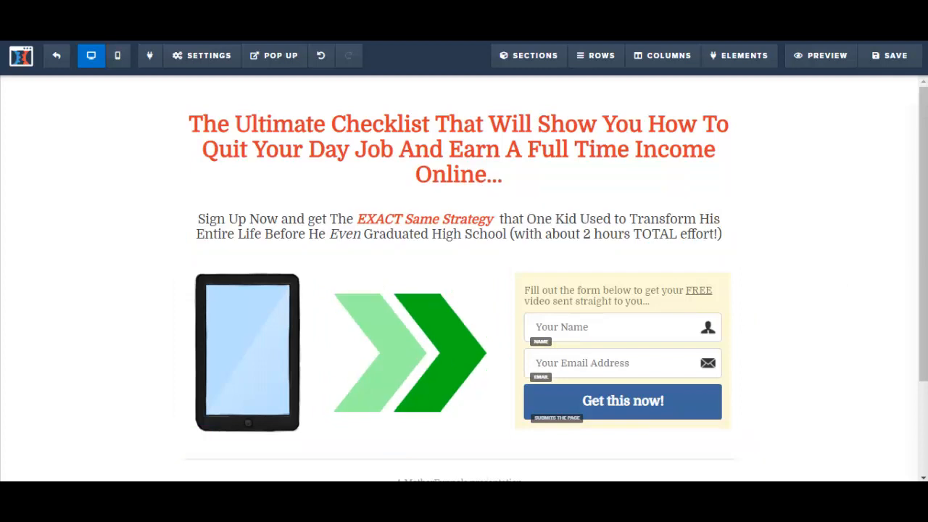
Copy the lines from "Claim Your Free Checklist" to "Get Instant Access Now!" in the Notepad file and replace the page's subheadline with them
{"action": "mouse_move", "coordinate": [315, 468]}
{"action": "left_click", "coordinate": [192, 437]}
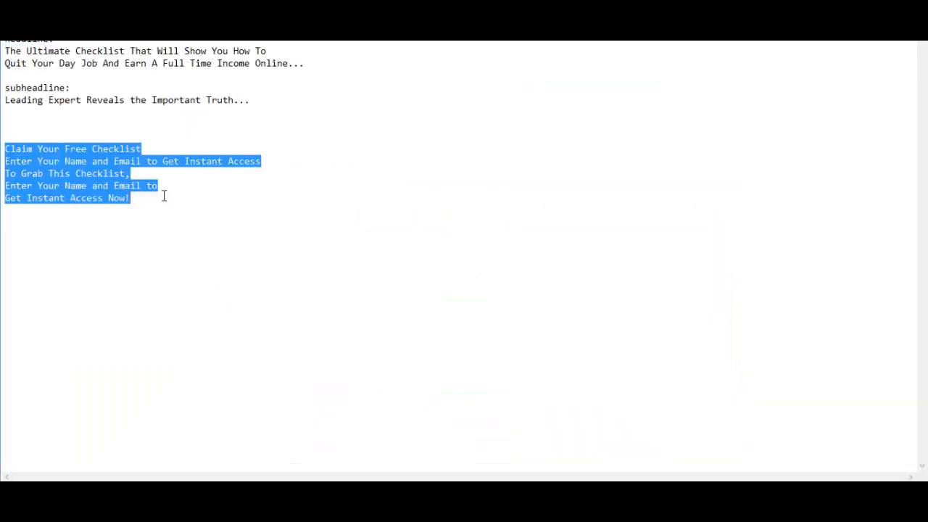
{"action": "key", "text": "alt+Tab"}
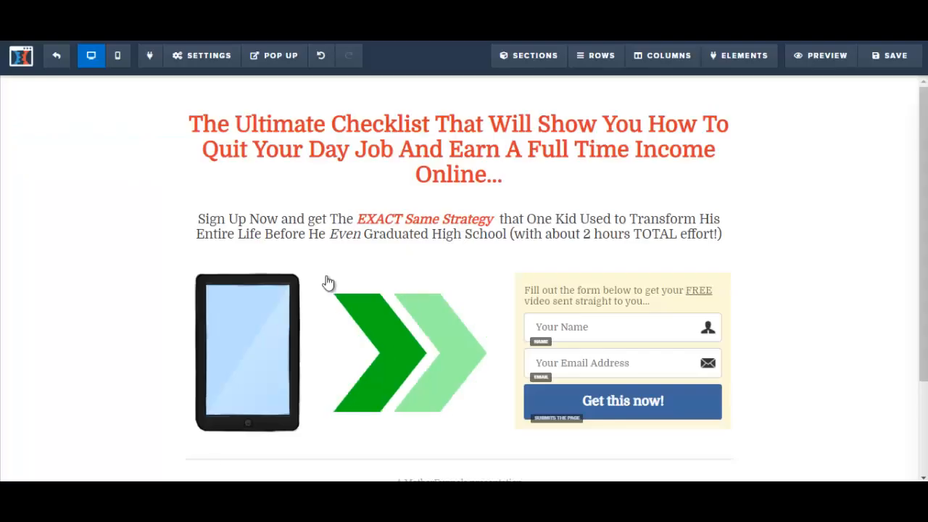
{"action": "left_click", "coordinate": [251, 230]}
{"action": "left_click_drag", "start_coordinate": [197, 218], "coordinate": [719, 247]}
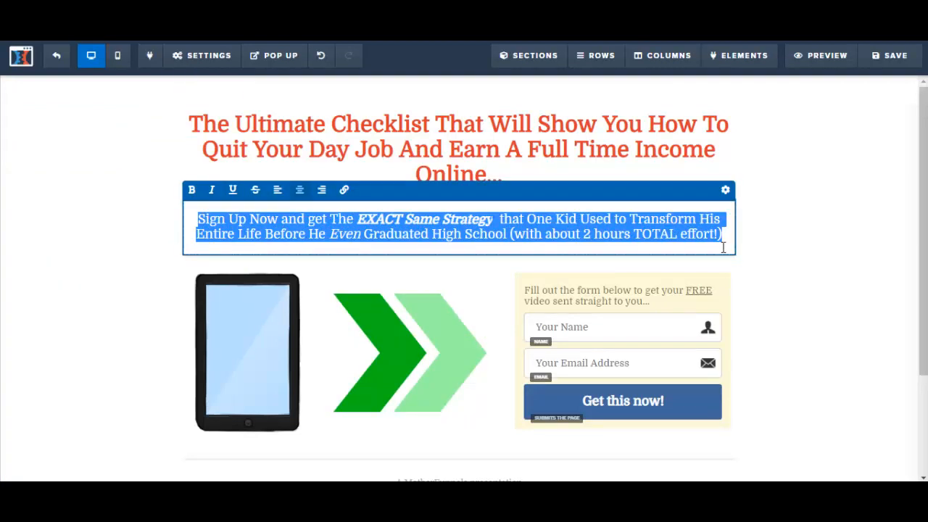
{"action": "type", "text": "Claim Your Free Checklist Enter Your Name and Email to Get Instant Access To Grab This Checklist, Enter Your Name and Email to Get Instant Access Now!"}
Join the subheadline's first two lines and add an exclamation mark after "Claim Your Free Checklist"
{"action": "left_click", "coordinate": [538, 218]}
{"action": "key", "text": "Delete"}
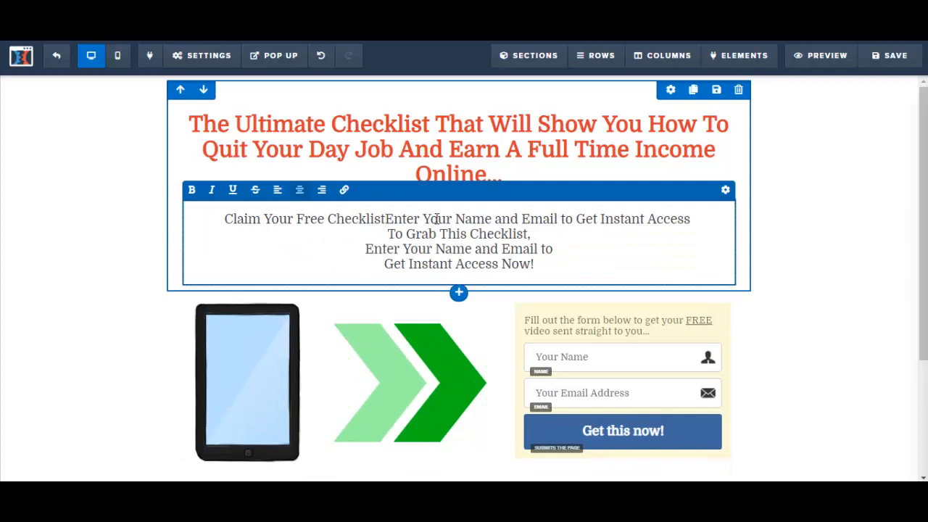
{"action": "type", "text": "!"}
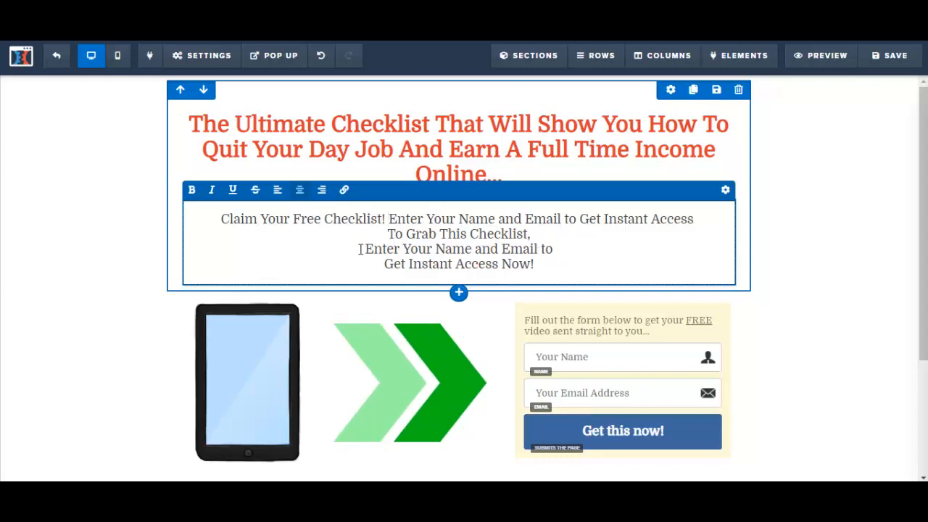
Delete the subheadline's last two lines and end the remaining text with "To Grab This Checklist..."
{"action": "left_click_drag", "start_coordinate": [363, 248], "coordinate": [549, 267]}
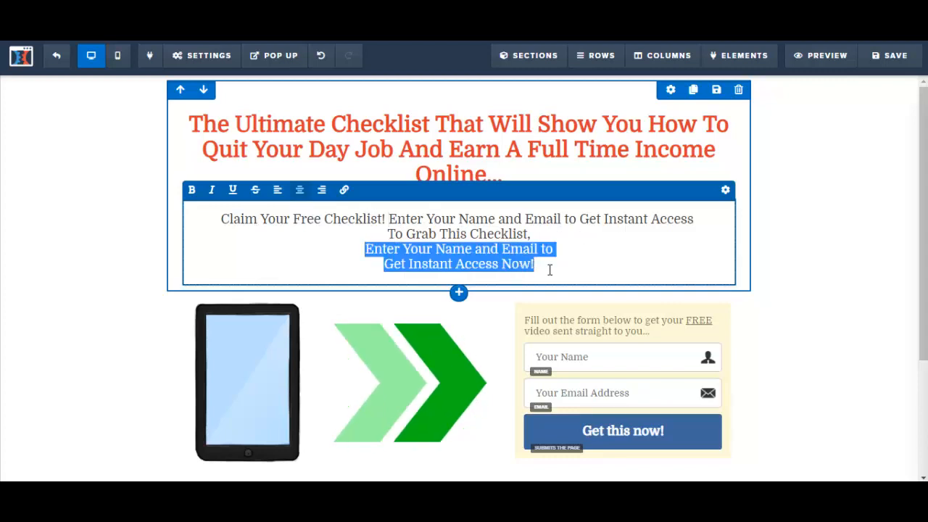
{"action": "key", "text": "BackSpace"}
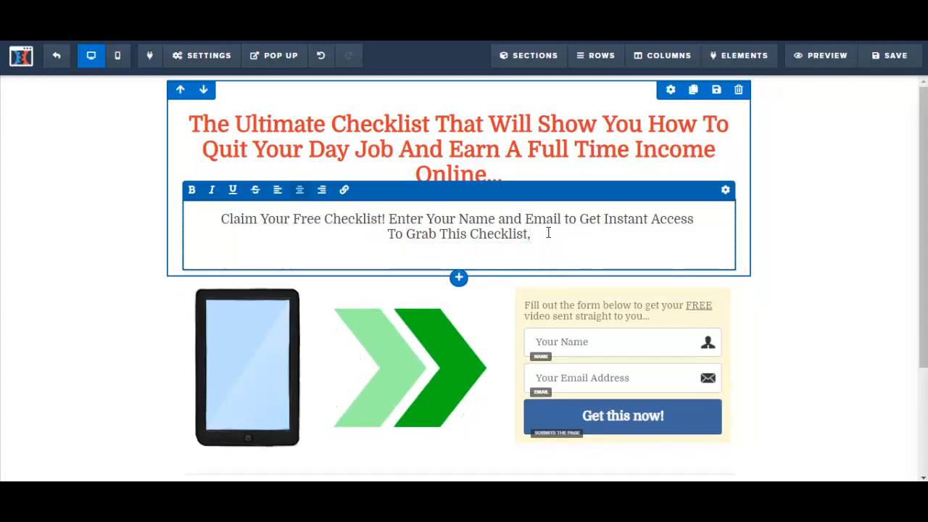
{"action": "key", "text": "BackSpace"}
{"action": "type", "text": "..."}
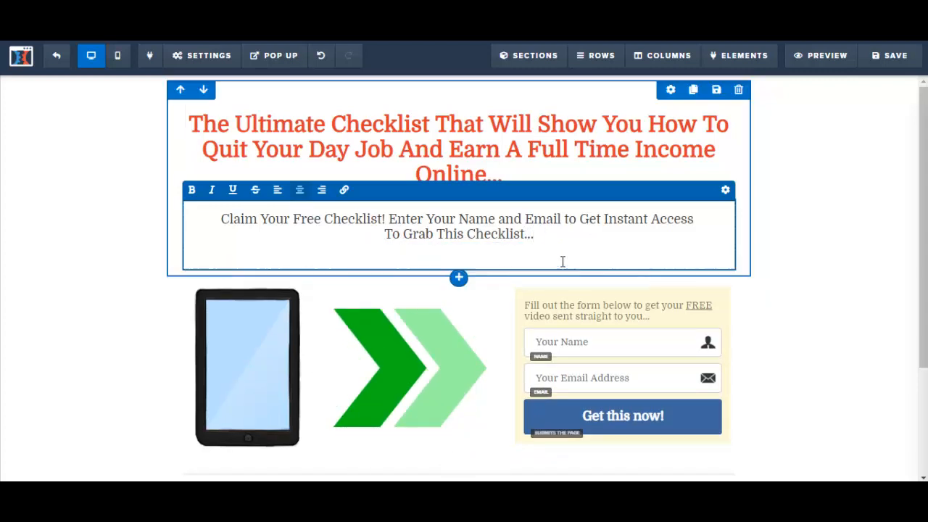
Make the whole subheadline bold and set its font size to 28
{"action": "left_click", "coordinate": [858, 229]}
{"action": "left_click", "coordinate": [222, 218]}
{"action": "left_click_drag", "start_coordinate": [222, 217], "coordinate": [549, 232]}
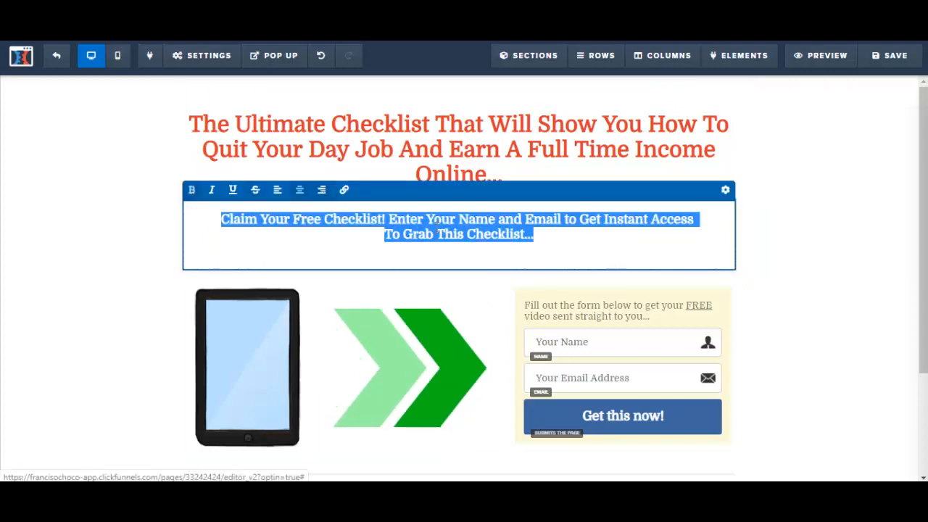
{"action": "left_click", "coordinate": [727, 192]}
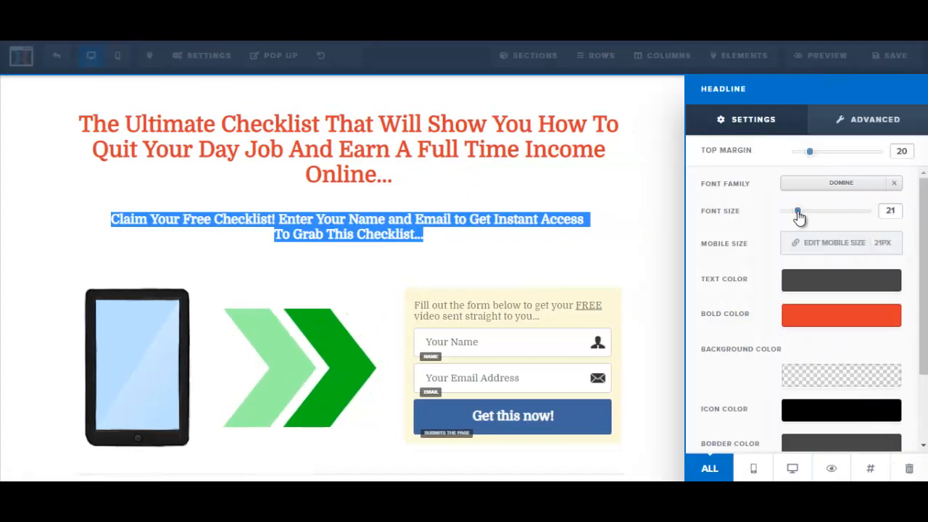
{"action": "left_click_drag", "start_coordinate": [798, 212], "coordinate": [808, 219]}
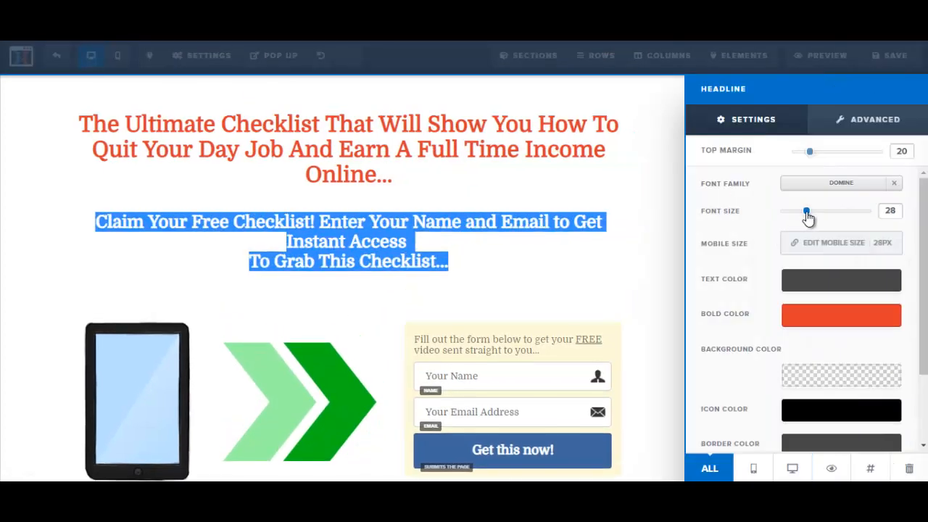
{"action": "left_click", "coordinate": [532, 220]}
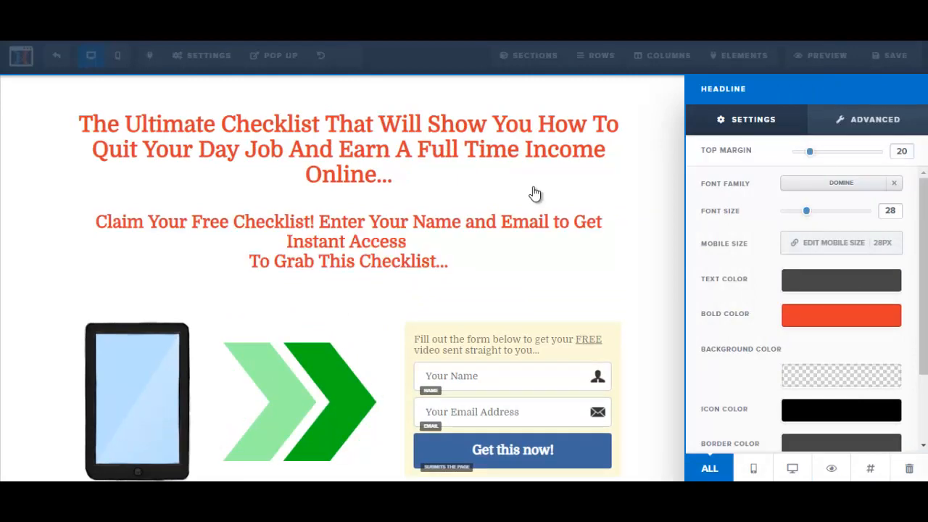
Change the subheadline's bold color to the dark charcoal conversion color
{"action": "left_click", "coordinate": [384, 228]}
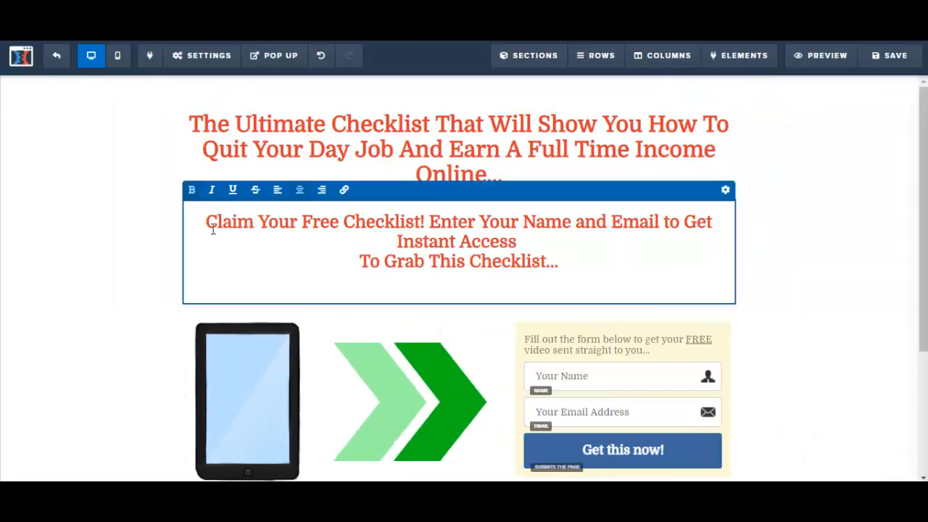
{"action": "left_click_drag", "start_coordinate": [208, 227], "coordinate": [330, 224]}
{"action": "left_click_drag", "start_coordinate": [549, 241], "coordinate": [573, 258]}
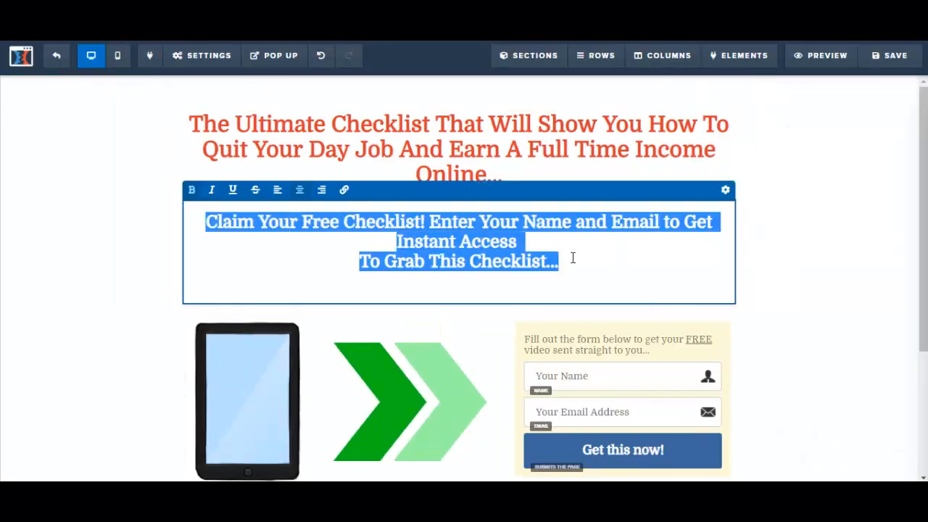
{"action": "left_click", "coordinate": [724, 190]}
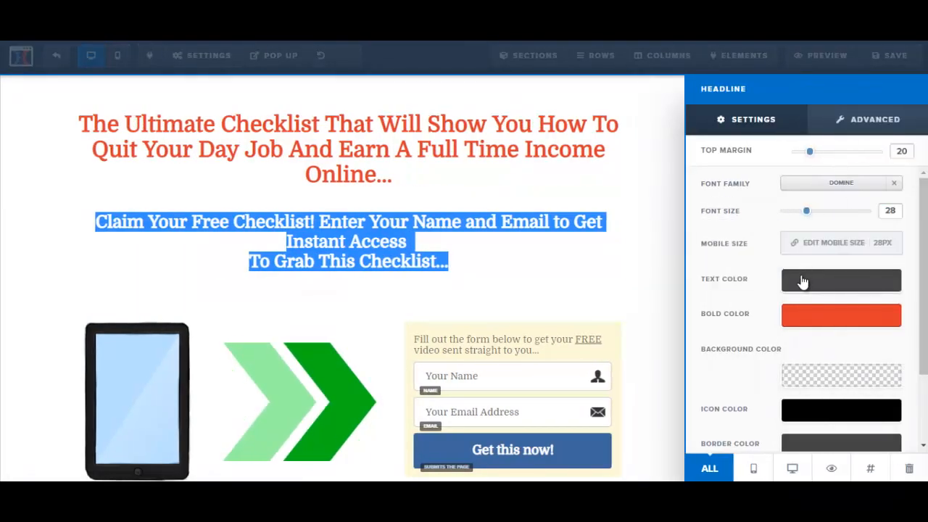
{"action": "left_click", "coordinate": [797, 324]}
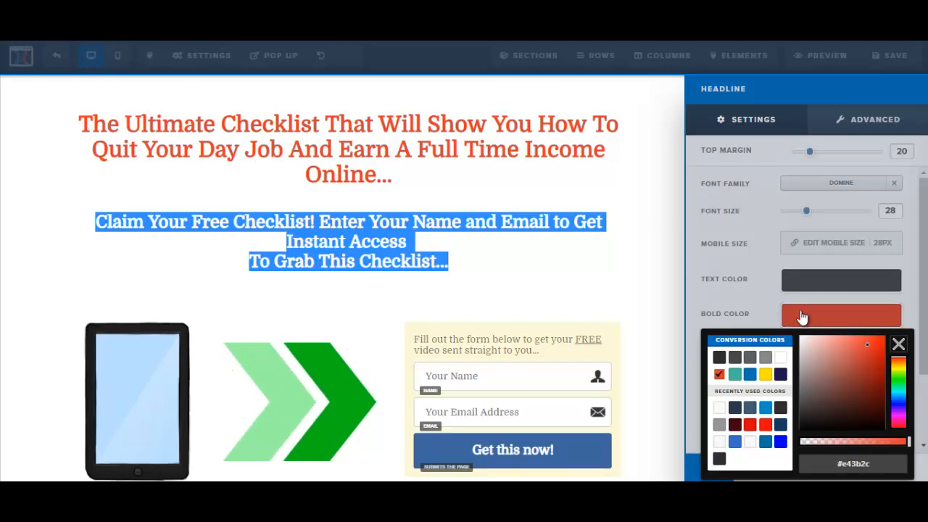
{"action": "left_click", "coordinate": [718, 358]}
{"action": "left_click", "coordinate": [556, 283]}
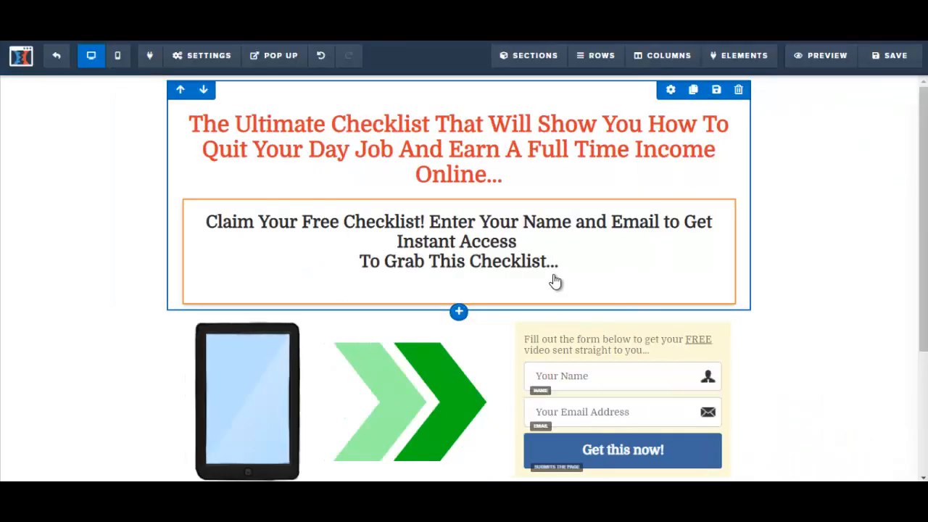
Save the edited opt-in page
{"action": "left_click_drag", "start_coordinate": [924, 169], "coordinate": [922, 122]}
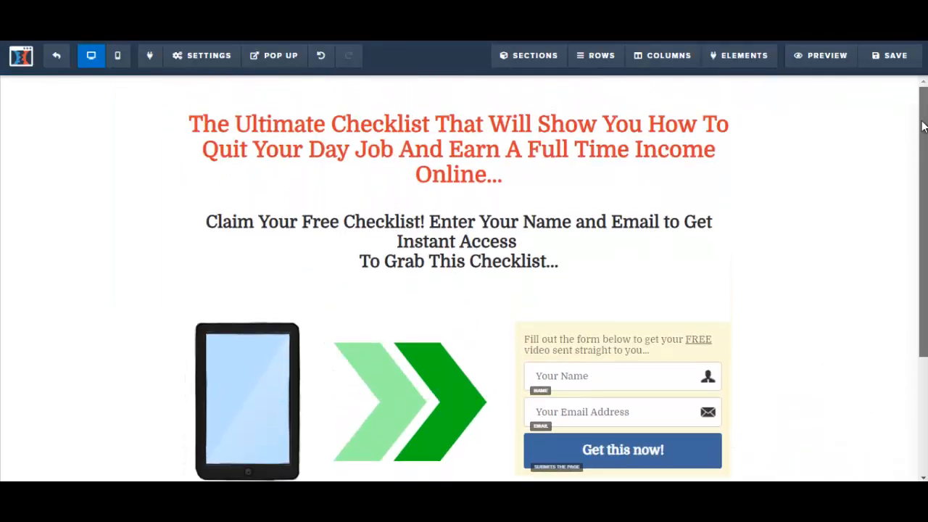
{"action": "left_click", "coordinate": [896, 58]}
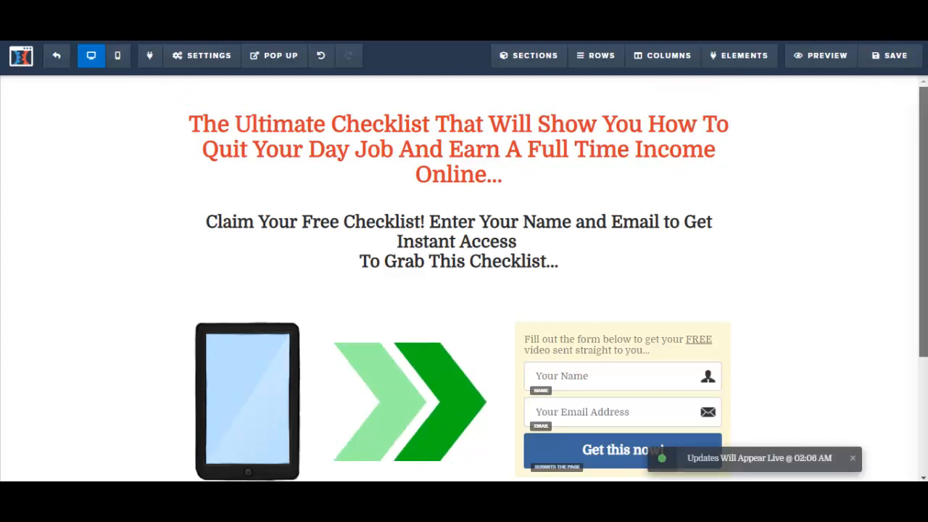
{"action": "scroll", "coordinate": [647, 175], "scroll_direction": "down", "scroll_amount": 2}
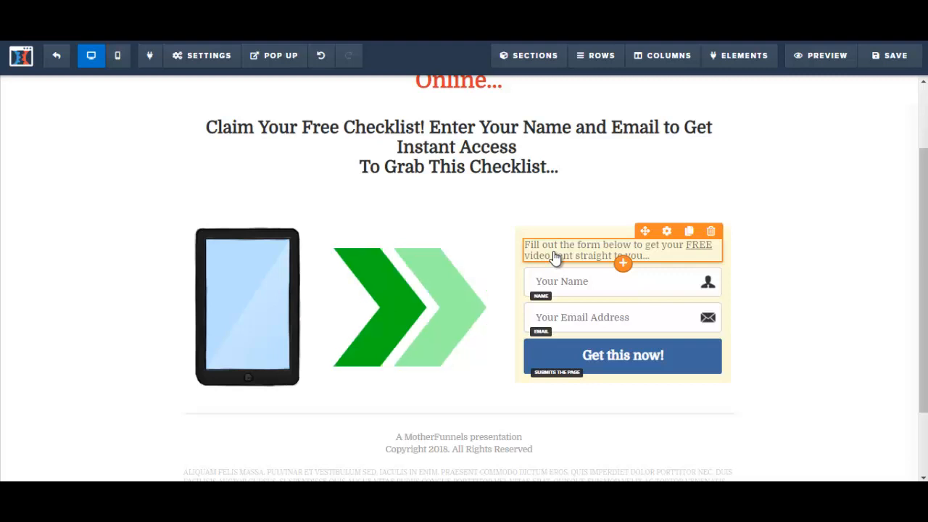
Replace the word "video" with "checklist" in the text above the opt-in form's name field
{"action": "left_click", "coordinate": [559, 258]}
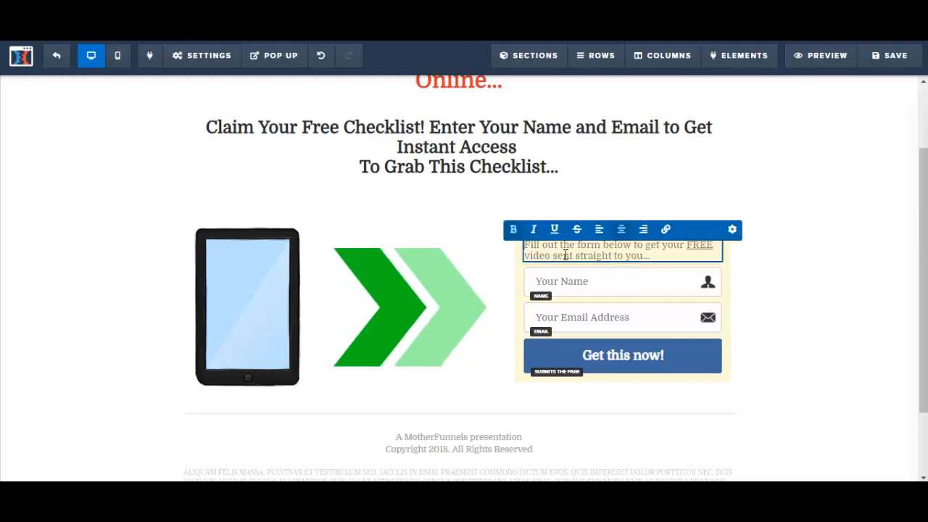
{"action": "double_click", "coordinate": [550, 257]}
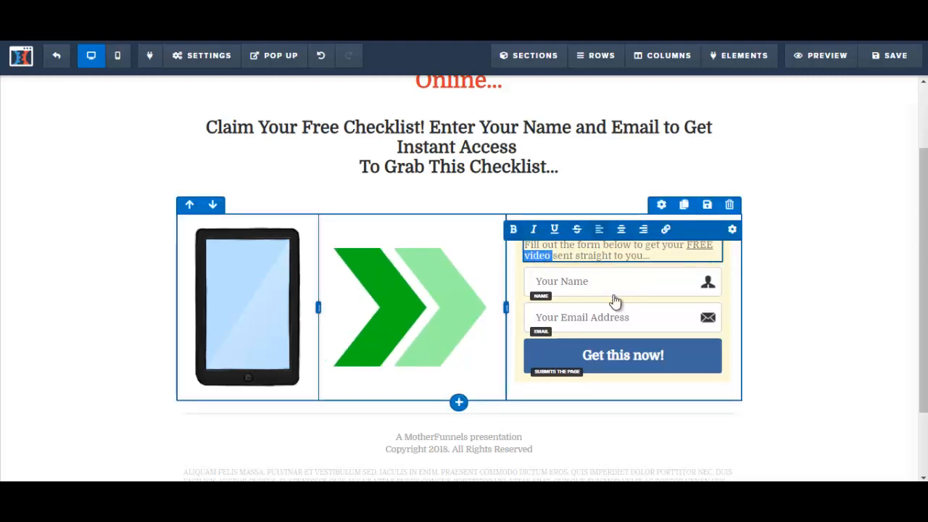
{"action": "type", "text": "checklist"}
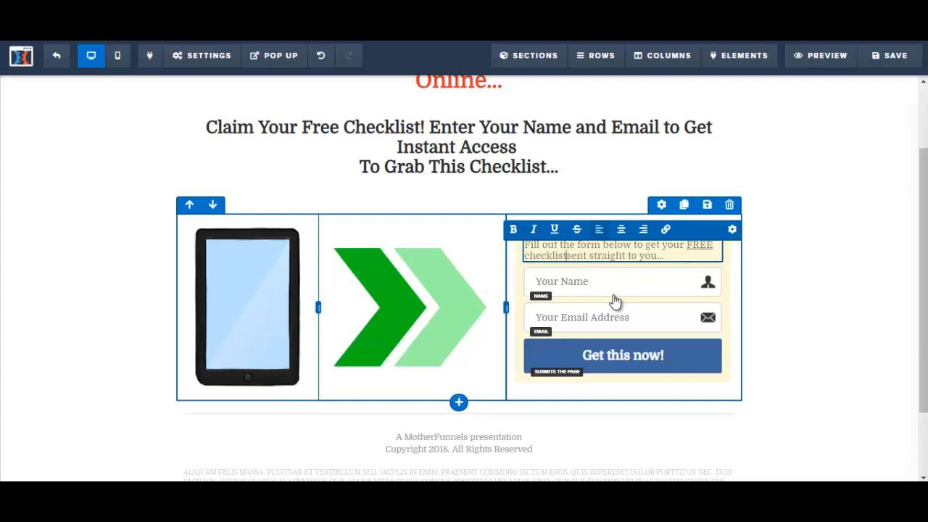
{"action": "left_click", "coordinate": [803, 300]}
Open the image picker for the tablet picture and browse Pixabay's images for "checklist"
{"action": "left_click_drag", "start_coordinate": [922, 300], "coordinate": [923, 249]}
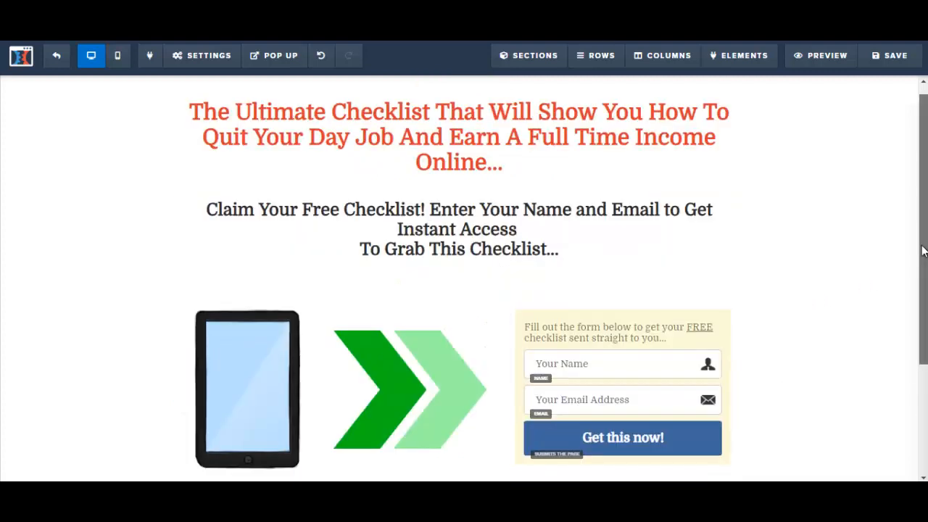
{"action": "left_click", "coordinate": [248, 352]}
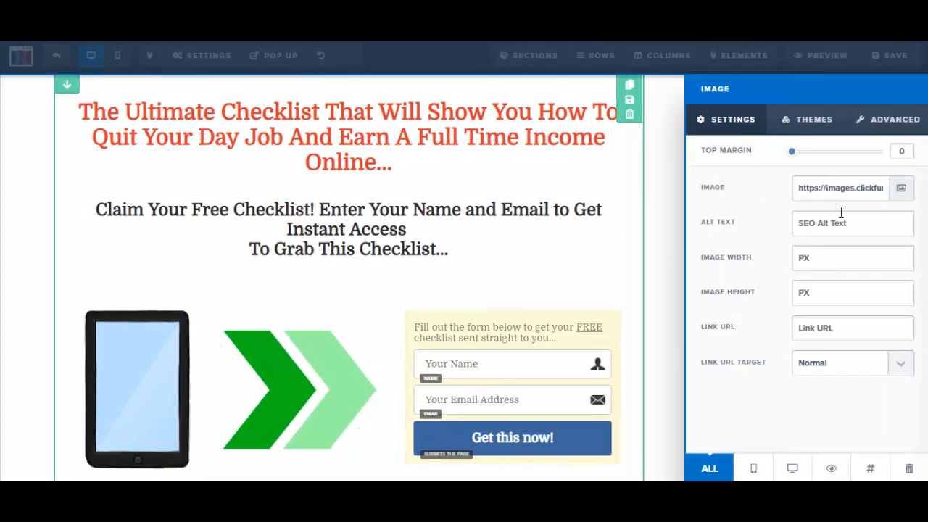
{"action": "left_click", "coordinate": [902, 190]}
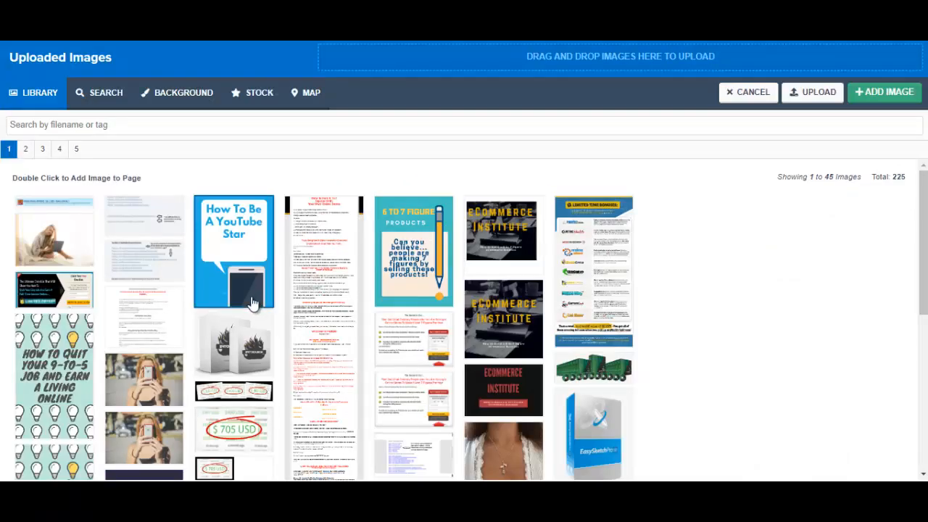
{"action": "left_click", "coordinate": [106, 102]}
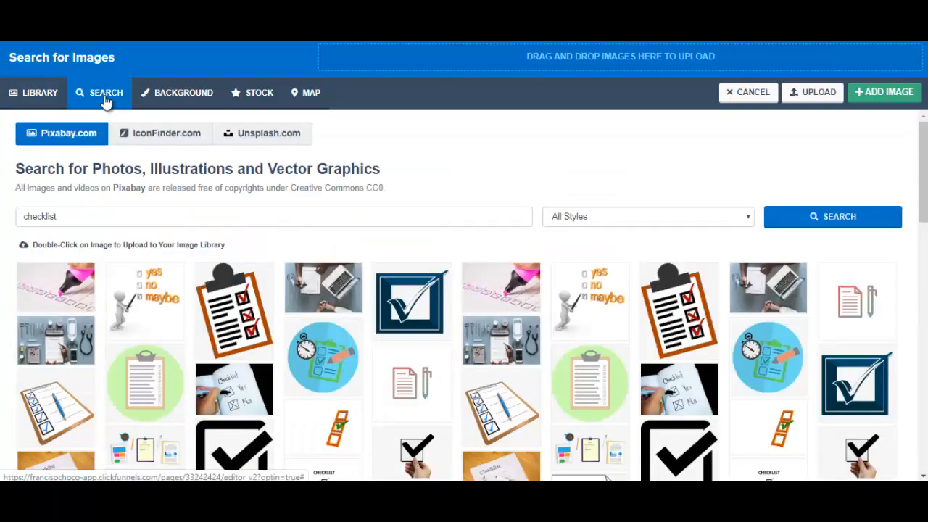
{"action": "left_click", "coordinate": [53, 219]}
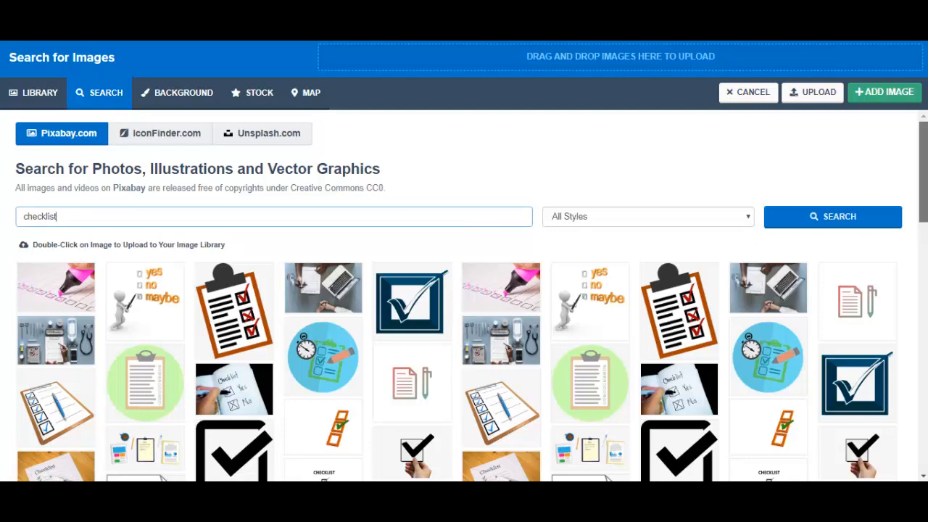
{"action": "left_click_drag", "start_coordinate": [923, 172], "coordinate": [922, 172]}
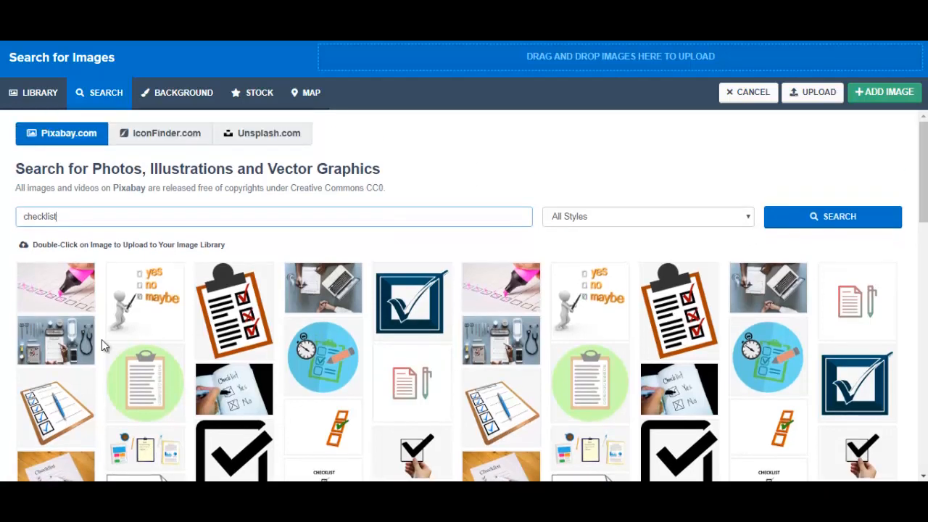
{"action": "scroll", "coordinate": [101, 339], "scroll_direction": "down", "scroll_amount": 1}
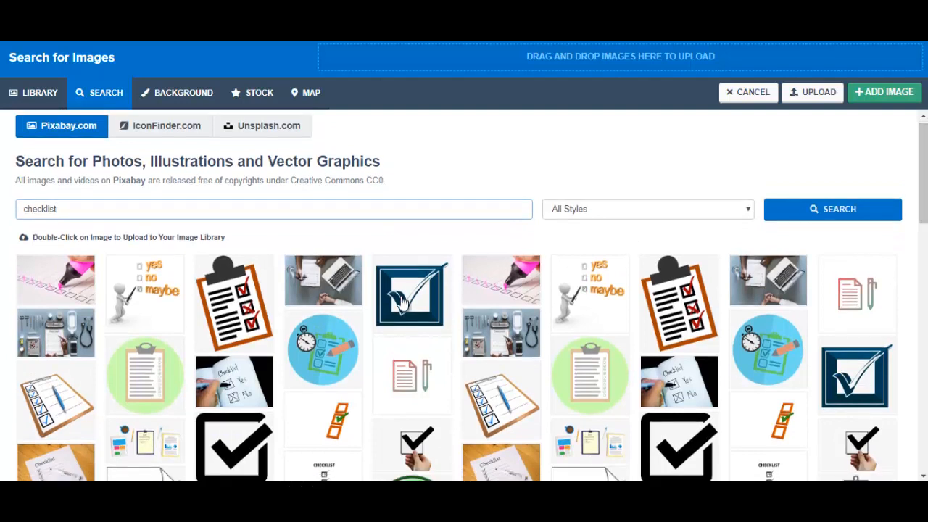
Replace the tablet picture with the orange clipboard checklist image from the Pixabay results and save the page
{"action": "left_click", "coordinate": [239, 311]}
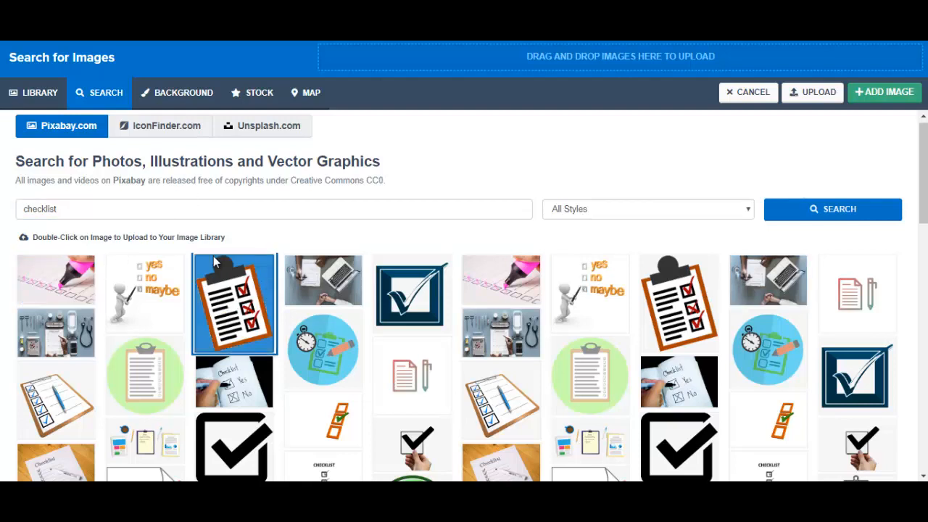
{"action": "double_click", "coordinate": [226, 303]}
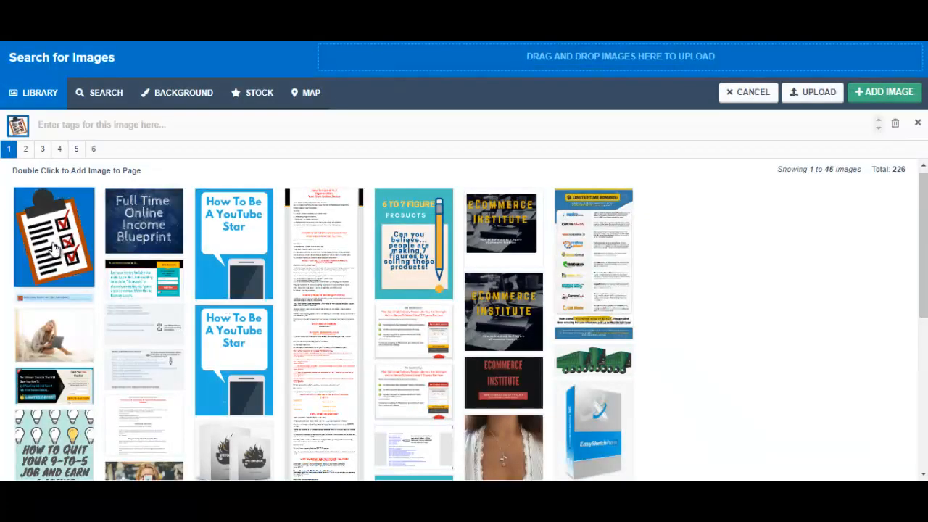
{"action": "left_click", "coordinate": [896, 96]}
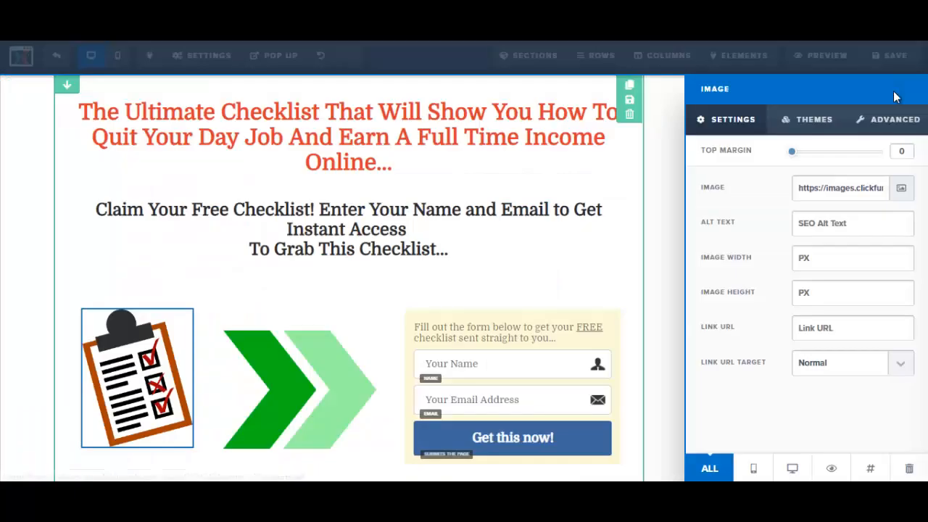
{"action": "left_click", "coordinate": [428, 242]}
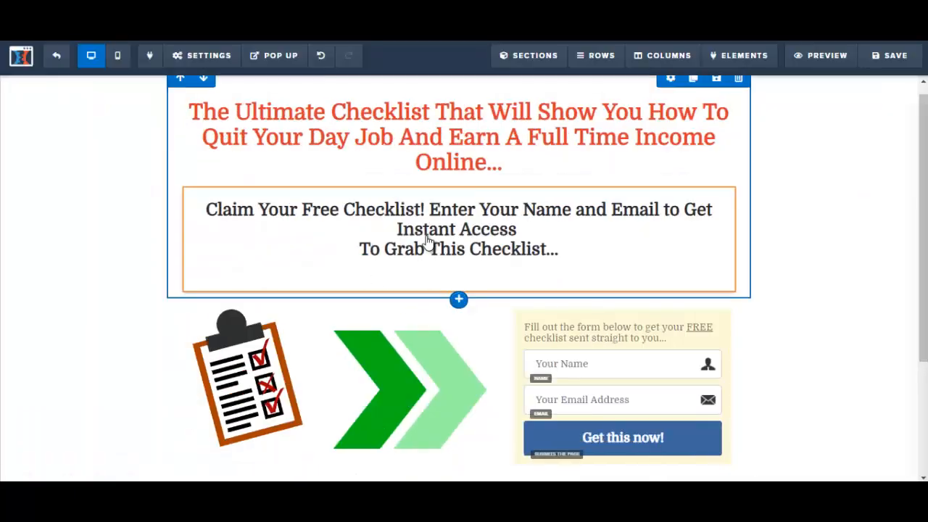
{"action": "left_click", "coordinate": [892, 58]}
Open the page's email integration settings and choose the Getresponse integration, leaving the list to add unselected
{"action": "scroll", "coordinate": [867, 283], "scroll_direction": "down", "scroll_amount": 2}
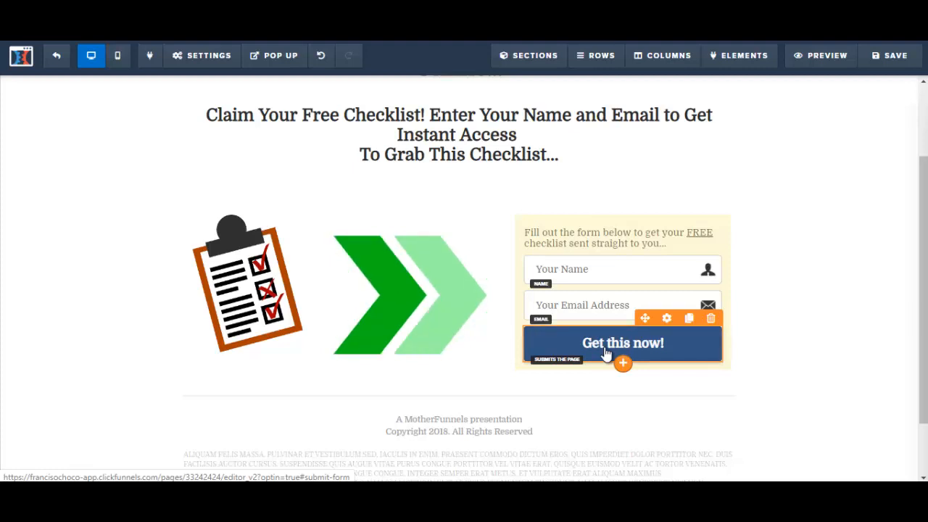
{"action": "left_click", "coordinate": [214, 63]}
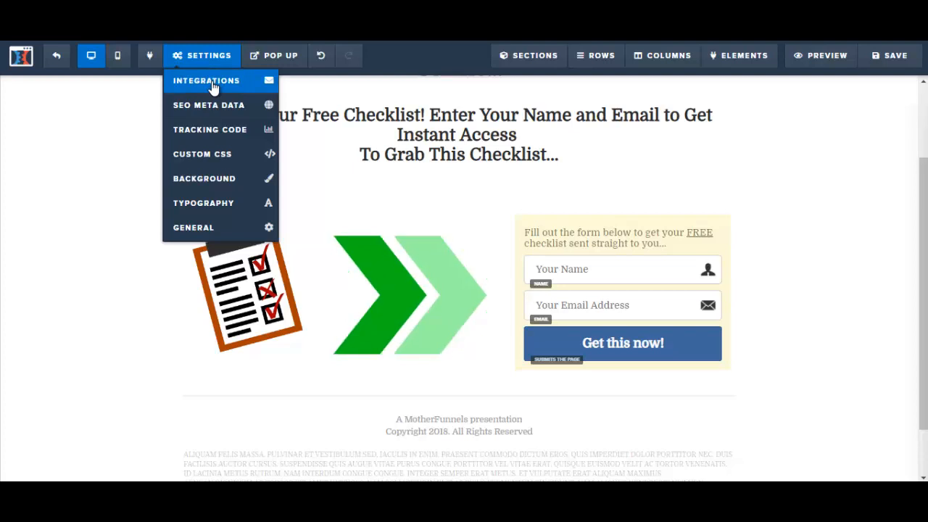
{"action": "left_click", "coordinate": [213, 87]}
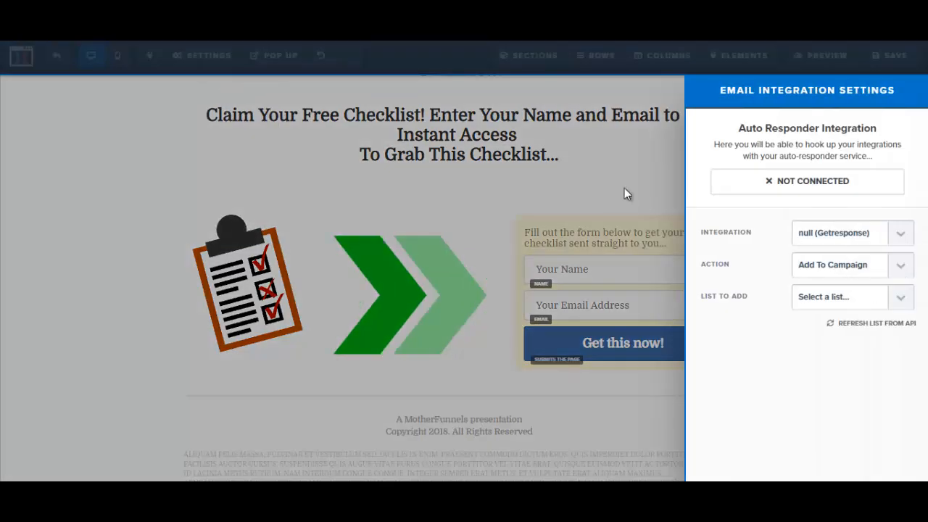
{"action": "left_click", "coordinate": [901, 239]}
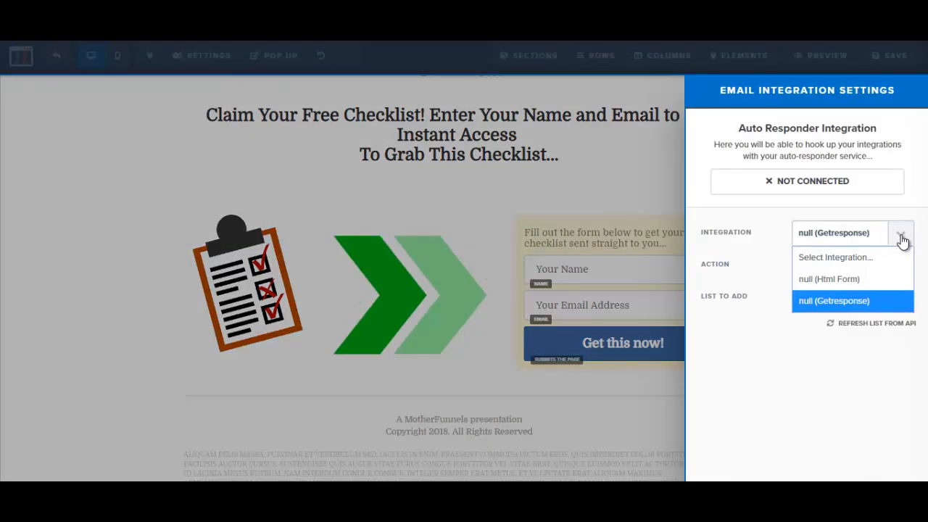
{"action": "left_click", "coordinate": [841, 300]}
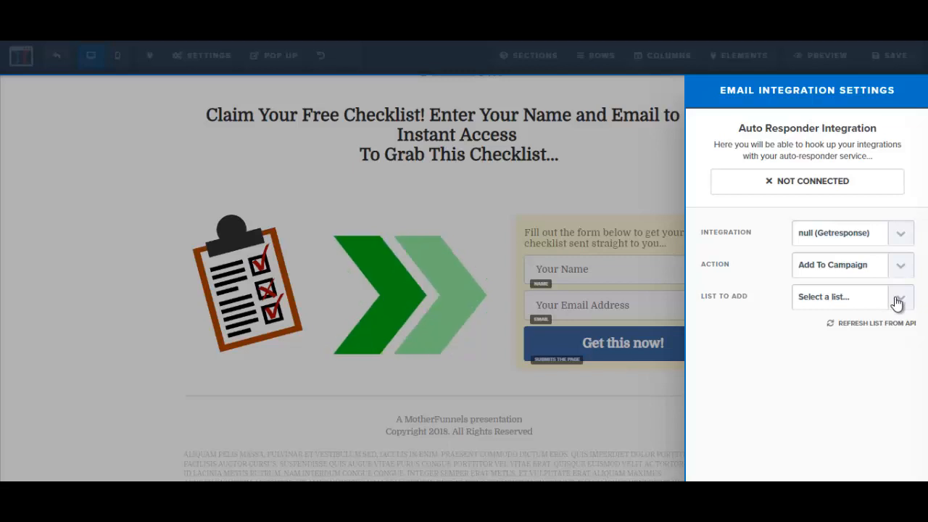
{"action": "left_click", "coordinate": [572, 163]}
Save the opt-in page after closing the email integration settings
{"action": "scroll", "coordinate": [573, 163], "scroll_direction": "up", "scroll_amount": 1}
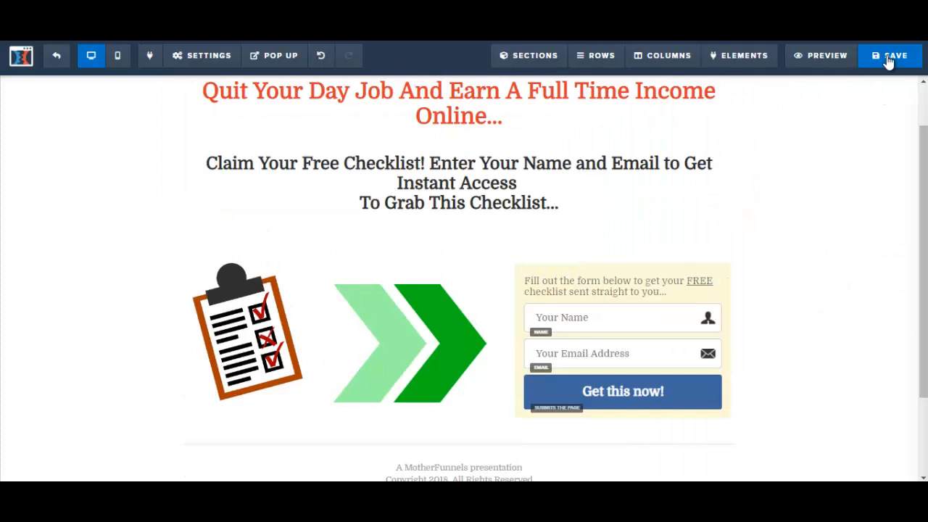
{"action": "left_click", "coordinate": [889, 60]}
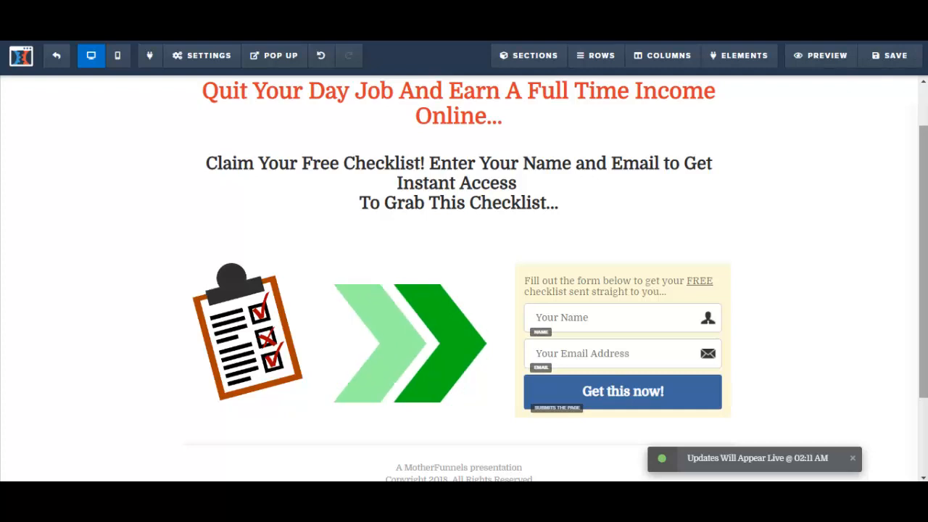
{"action": "scroll", "coordinate": [463, 276], "scroll_direction": "up", "scroll_amount": 1}
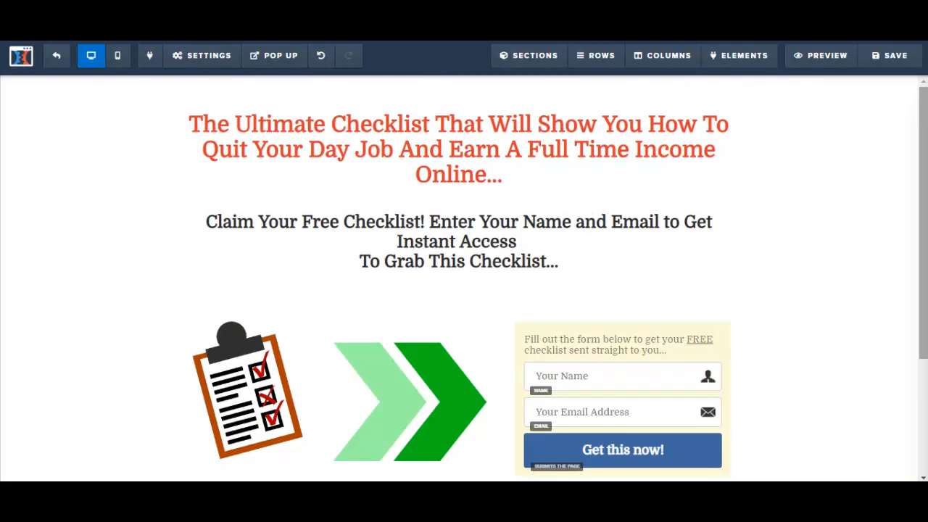